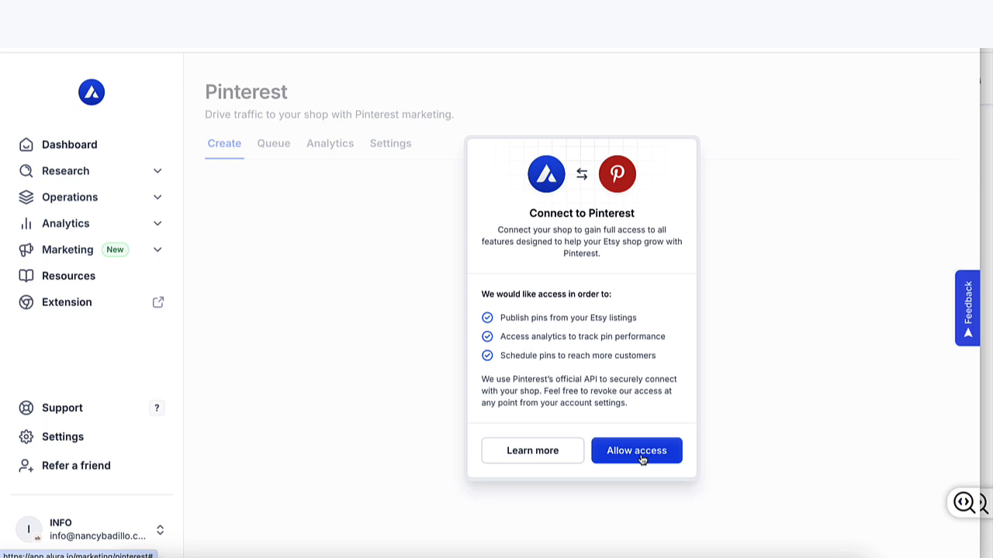
- Allow access to Pinterest and authorize Alura on the logged-in Pinterest account
{"action": "left_click", "coordinate": [641, 457]}
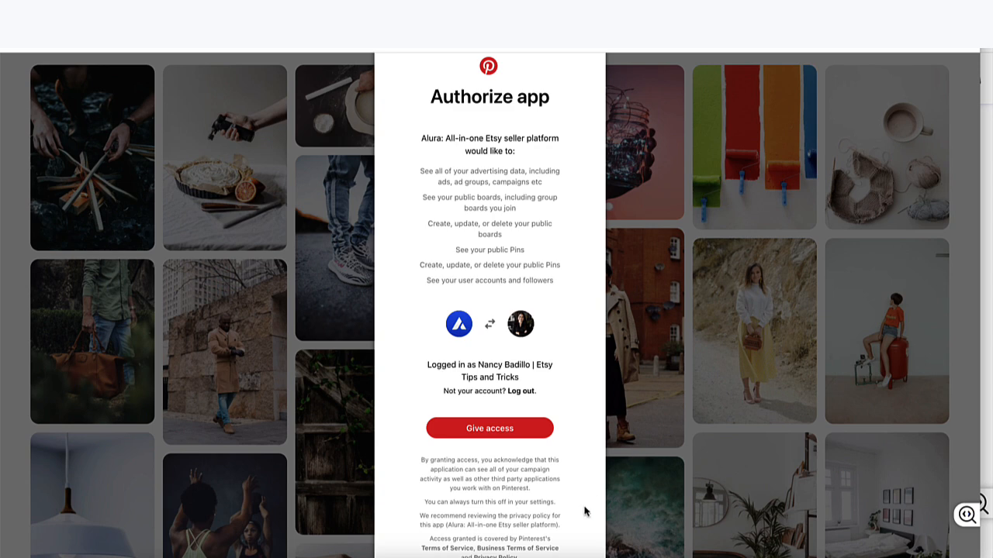
{"action": "left_click", "coordinate": [523, 431]}
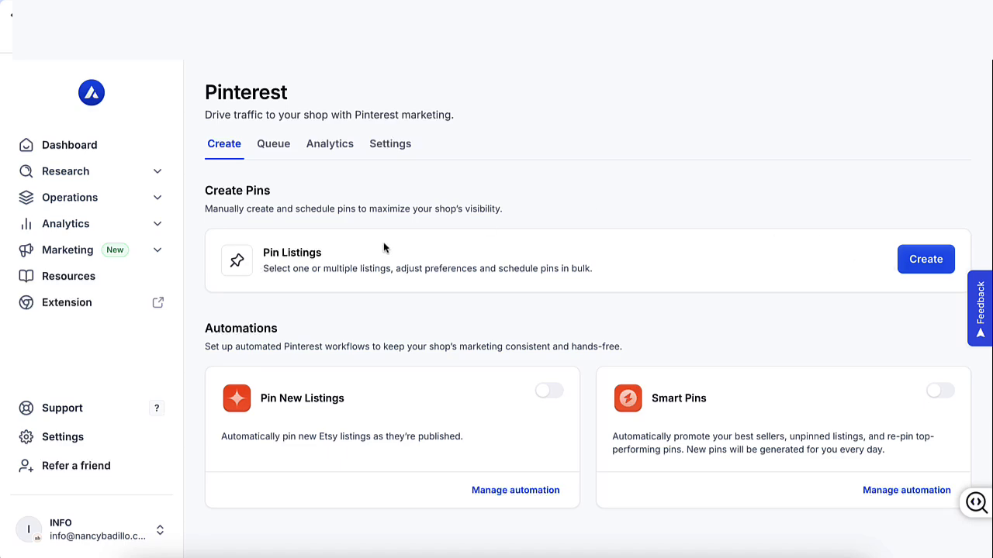
- Start creating pins from listings and select the second "How Old Were They Game" bridal shower listing
{"action": "left_click", "coordinate": [925, 260]}
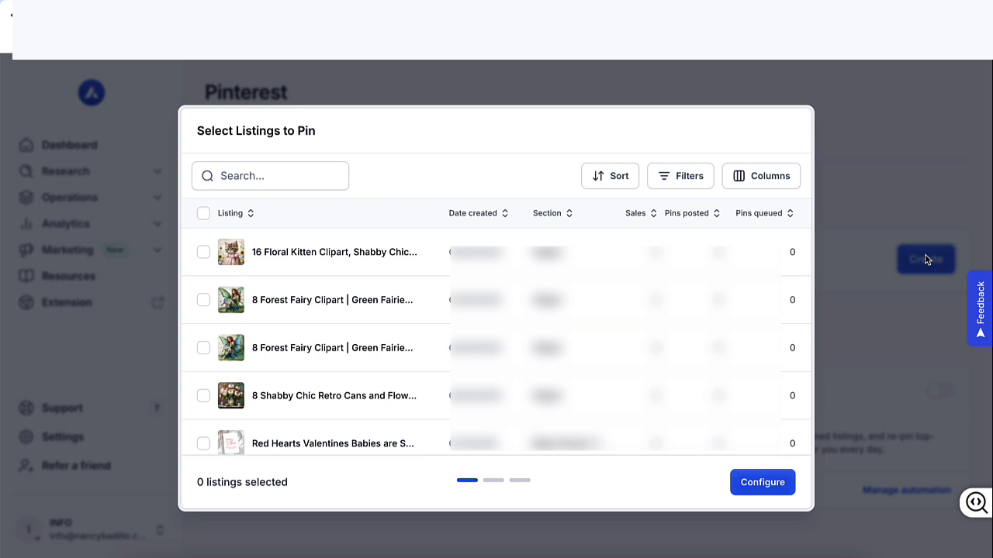
{"action": "scroll", "coordinate": [600, 354], "scroll_direction": "down", "scroll_amount": 1}
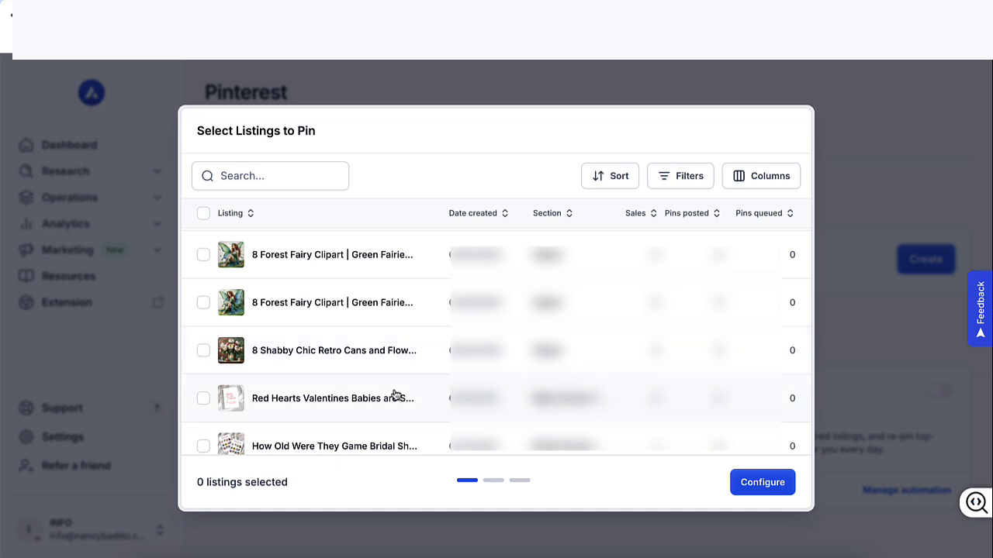
{"action": "scroll", "coordinate": [201, 398], "scroll_direction": "down", "scroll_amount": 2}
{"action": "left_click", "coordinate": [202, 415]}
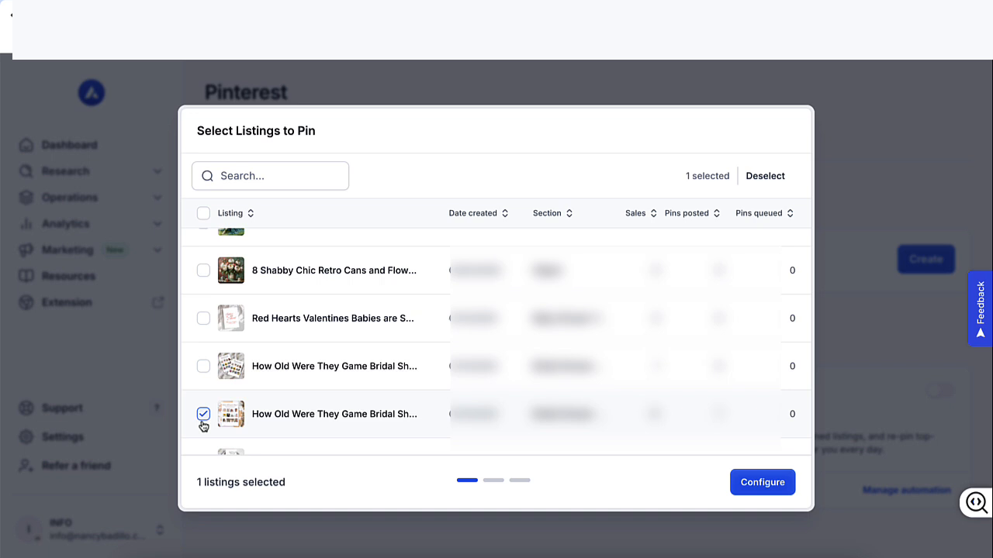
- Add the other "How Old Were They Game" listing, the Red Hearts Valentines listing and the first Wedding Placecards listing to the selection
{"action": "left_click", "coordinate": [202, 366]}
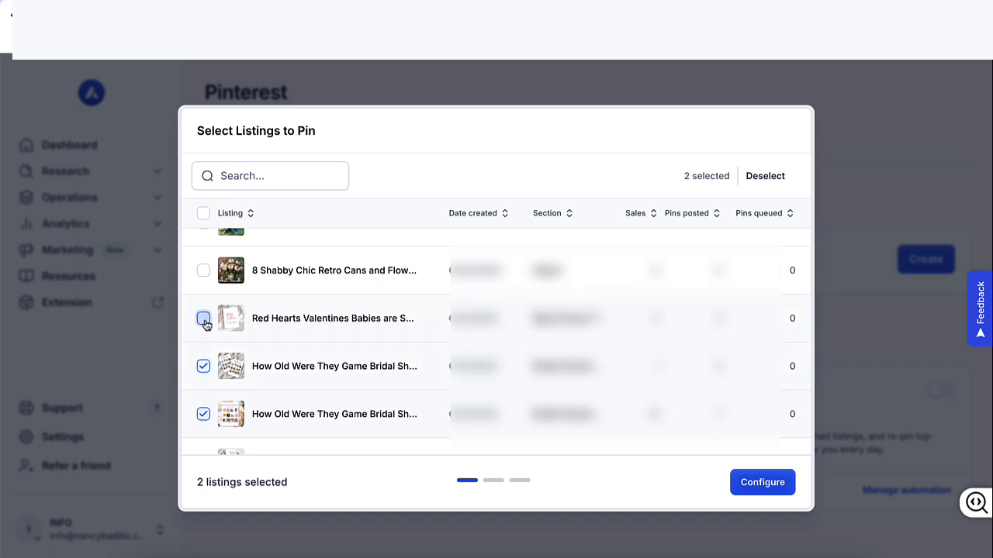
{"action": "left_click", "coordinate": [204, 319]}
{"action": "scroll", "coordinate": [204, 357], "scroll_direction": "down", "scroll_amount": 2}
{"action": "left_click", "coordinate": [204, 365]}
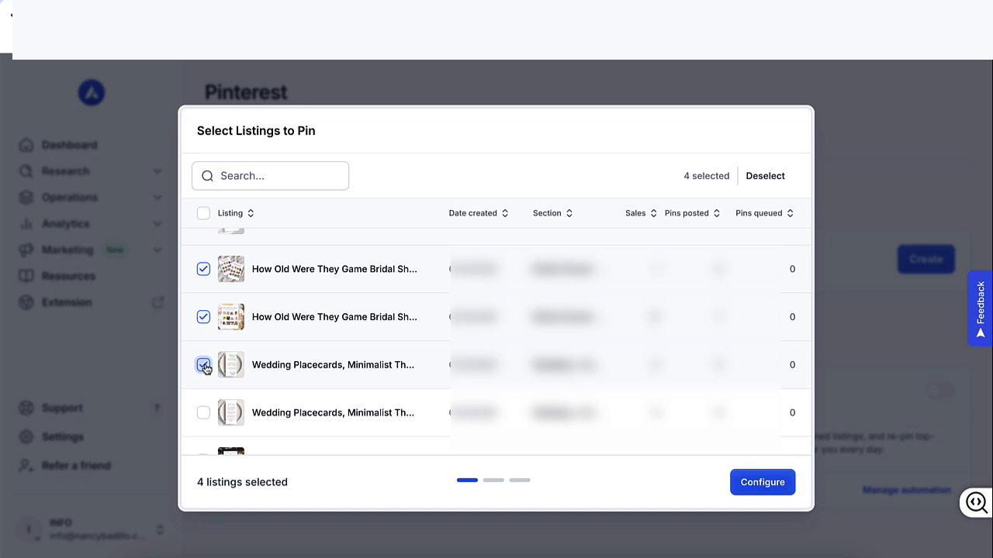
- Deselect the Wedding Placecards, first "How Old Were They Game" and Red Hearts Valentines listings
{"action": "scroll", "coordinate": [204, 368], "scroll_direction": "up", "scroll_amount": 2}
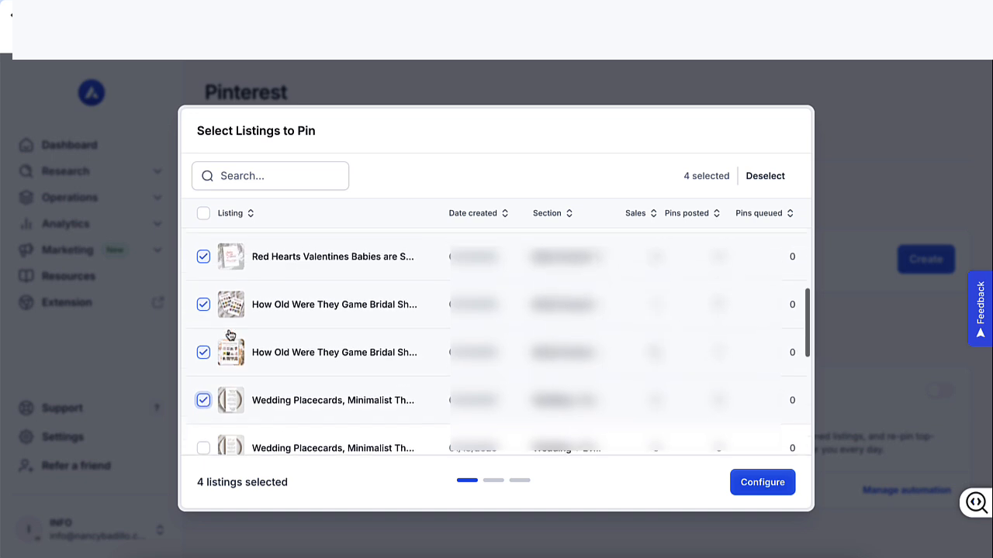
{"action": "left_click", "coordinate": [203, 420]}
{"action": "scroll", "coordinate": [203, 387], "scroll_direction": "up", "scroll_amount": 1}
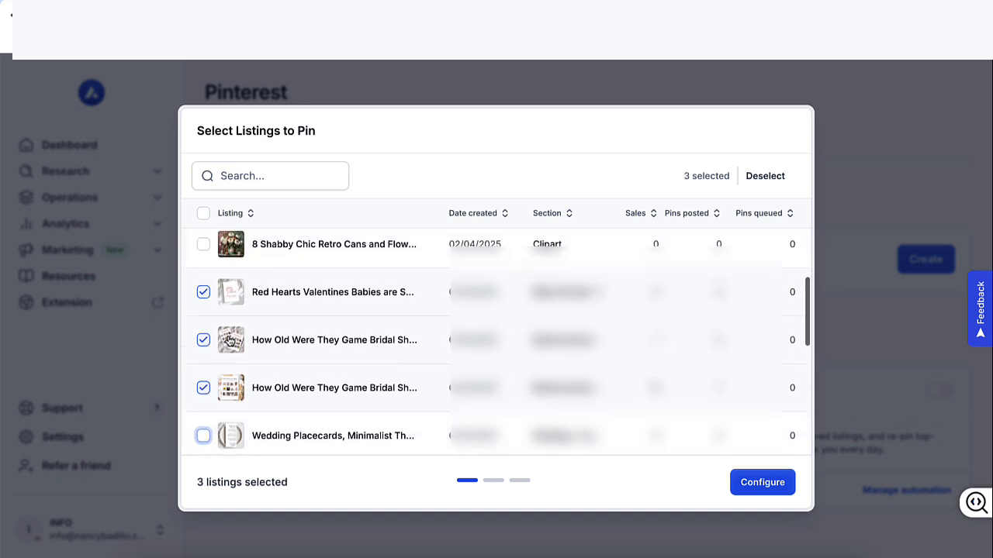
{"action": "left_click", "coordinate": [203, 345]}
{"action": "left_click", "coordinate": [203, 298]}
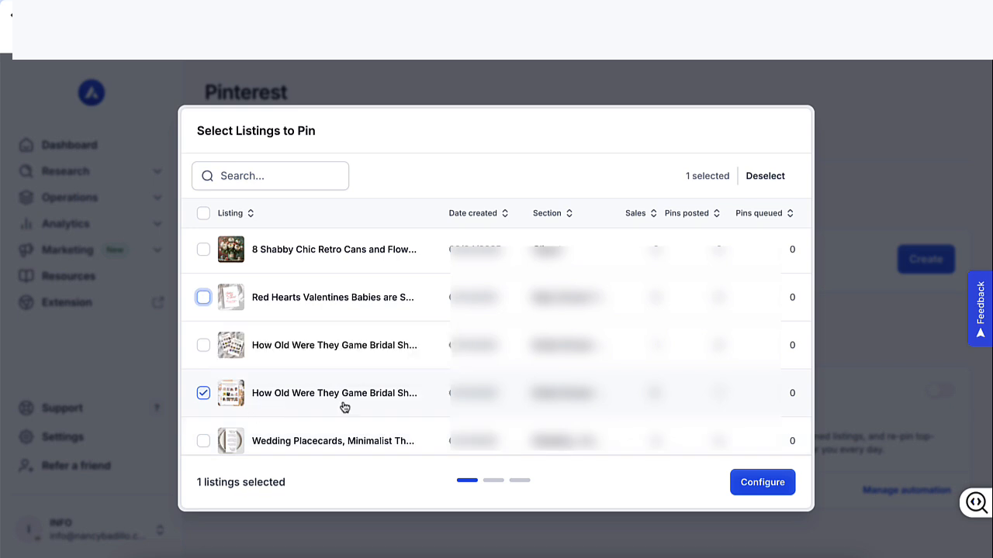
- Continue to the pin configuration for the selected listing and look over its image and layout options
{"action": "left_click", "coordinate": [768, 482]}
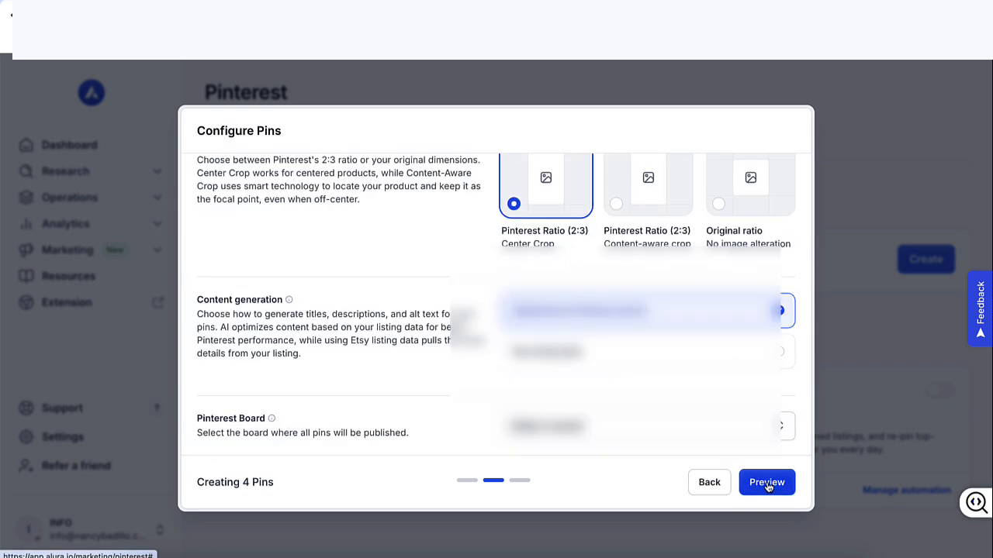
{"action": "scroll", "coordinate": [755, 436], "scroll_direction": "up", "scroll_amount": 4}
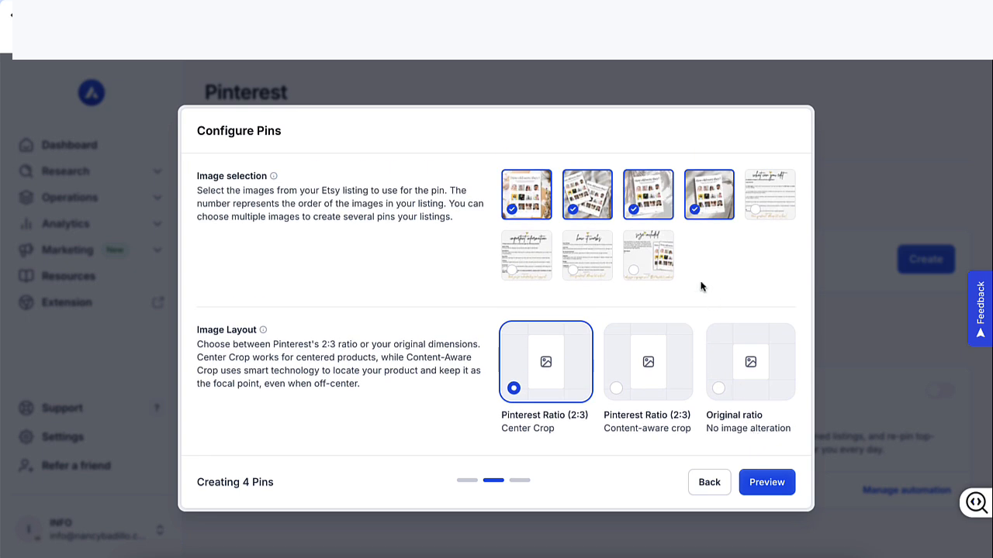
{"action": "scroll", "coordinate": [505, 414], "scroll_direction": "down", "scroll_amount": 2}
{"action": "scroll", "coordinate": [509, 417], "scroll_direction": "up", "scroll_amount": 2}
- Deselect the second, third and fourth listing images so only the first is used for pins
{"action": "left_click", "coordinate": [574, 212]}
{"action": "left_click", "coordinate": [635, 212]}
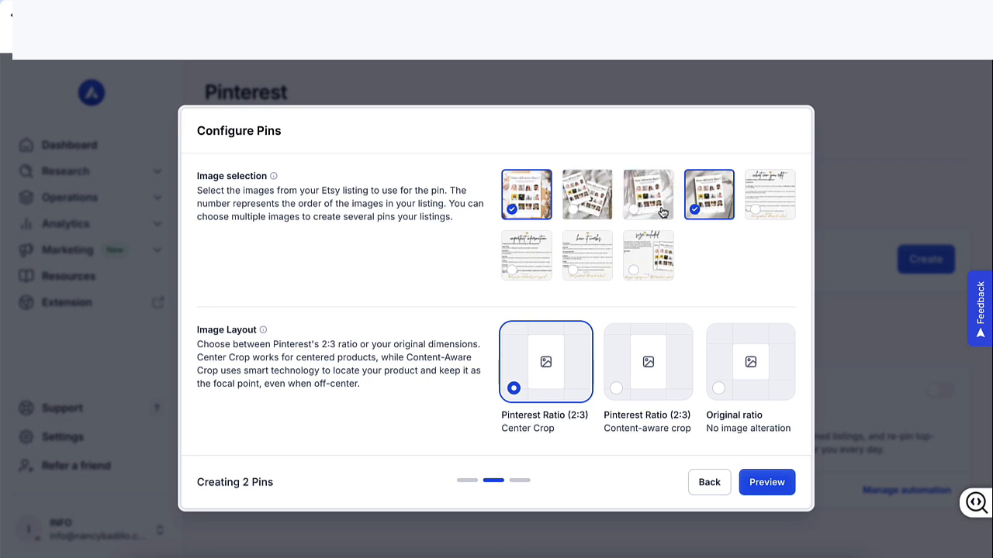
{"action": "left_click", "coordinate": [702, 213]}
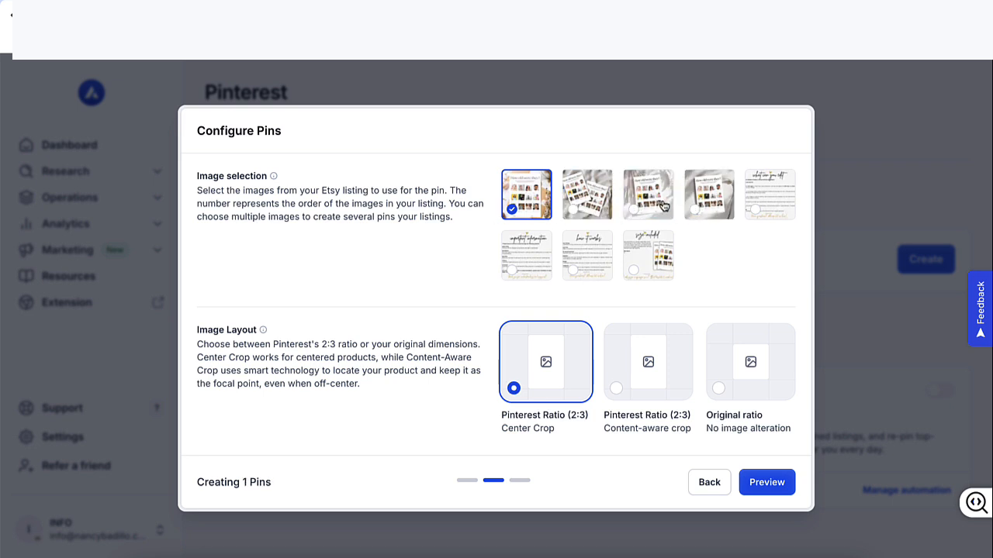
- Select the second, third and fourth listing images again for the pins
{"action": "left_click", "coordinate": [574, 209]}
{"action": "left_click", "coordinate": [633, 211]}
{"action": "left_click", "coordinate": [696, 212]}
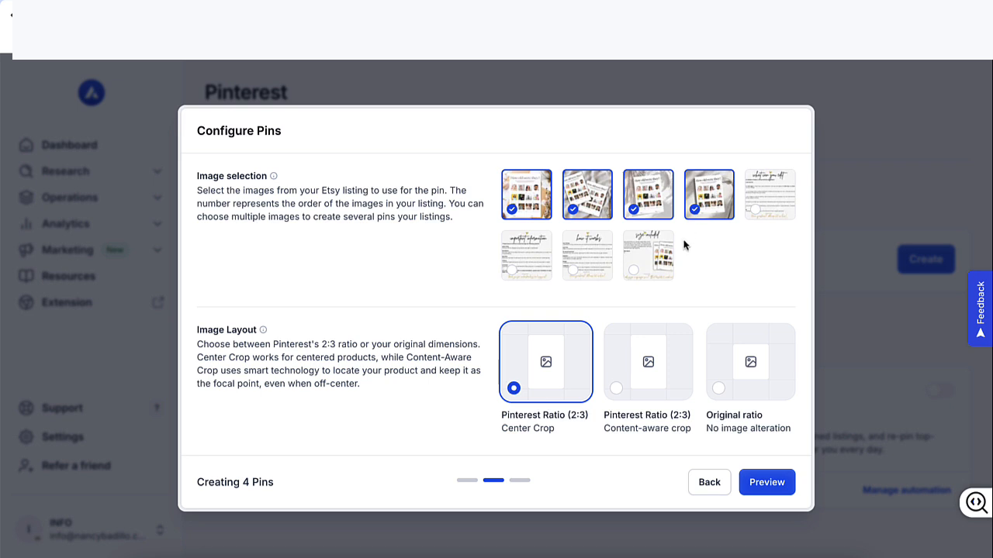
- Set the content generation for the pins to Etsy listing data
{"action": "scroll", "coordinate": [685, 247], "scroll_direction": "down", "scroll_amount": 1}
{"action": "scroll", "coordinate": [326, 354], "scroll_direction": "down", "scroll_amount": 1}
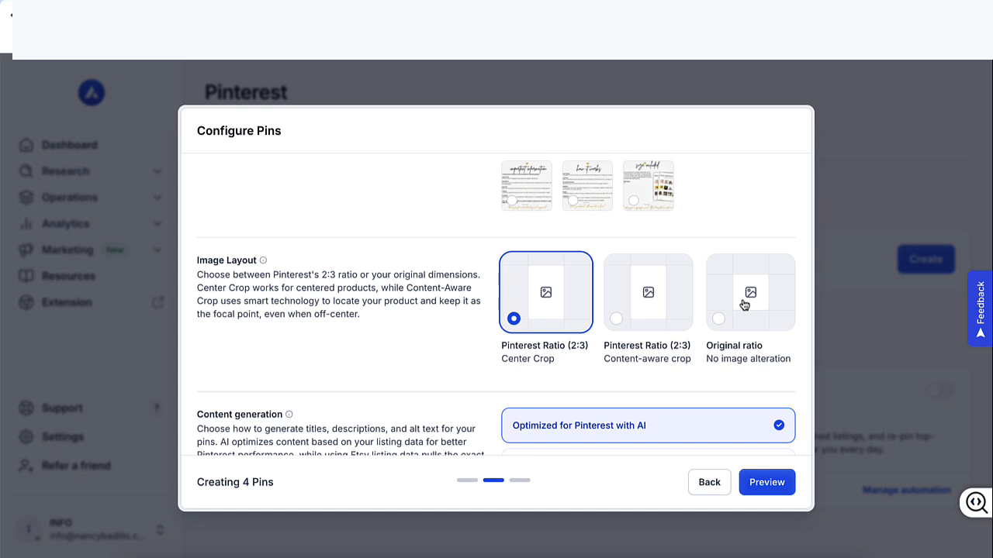
{"action": "scroll", "coordinate": [717, 298], "scroll_direction": "down", "scroll_amount": 2}
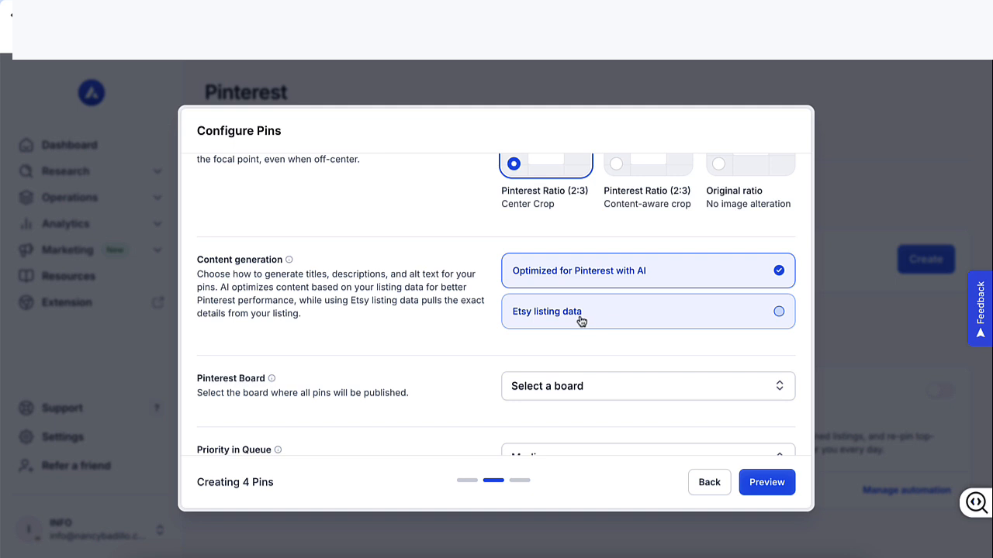
{"action": "left_click", "coordinate": [637, 312]}
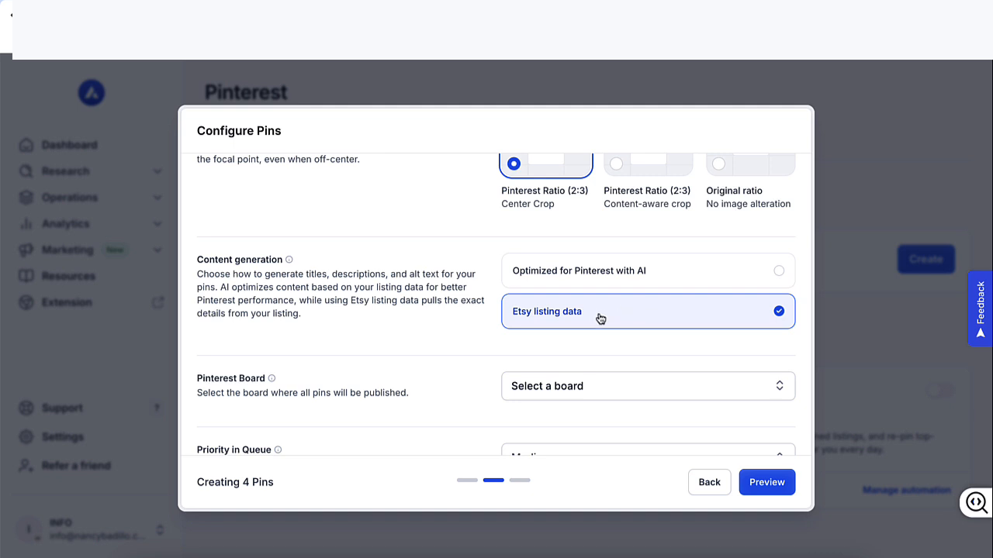
- Choose NB Digital Printables as the Pinterest board where all pins are published
{"action": "scroll", "coordinate": [453, 355], "scroll_direction": "down", "scroll_amount": 1}
{"action": "scroll", "coordinate": [453, 354], "scroll_direction": "down", "scroll_amount": 1}
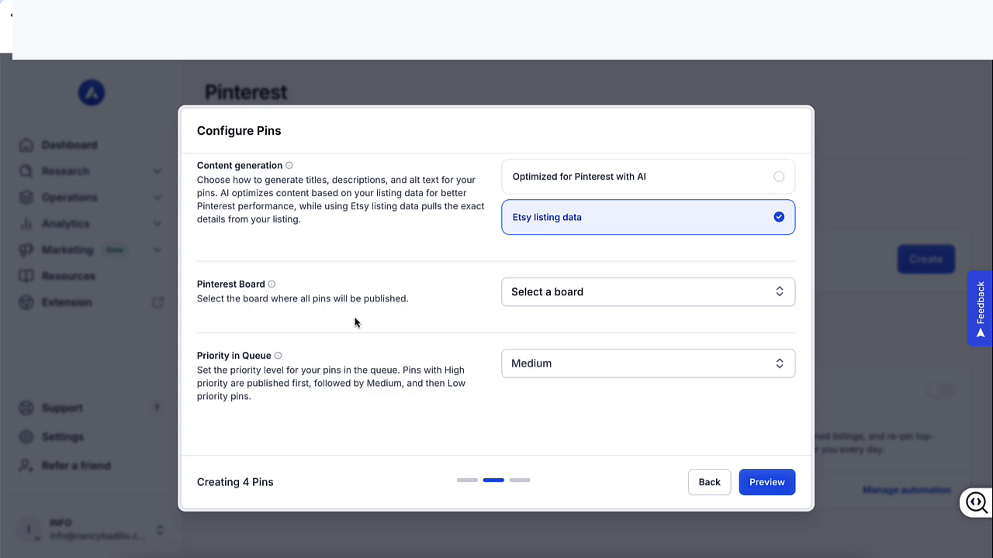
{"action": "left_click", "coordinate": [563, 295]}
{"action": "scroll", "coordinate": [574, 388], "scroll_direction": "down", "scroll_amount": 2}
{"action": "scroll", "coordinate": [574, 398], "scroll_direction": "down", "scroll_amount": 8}
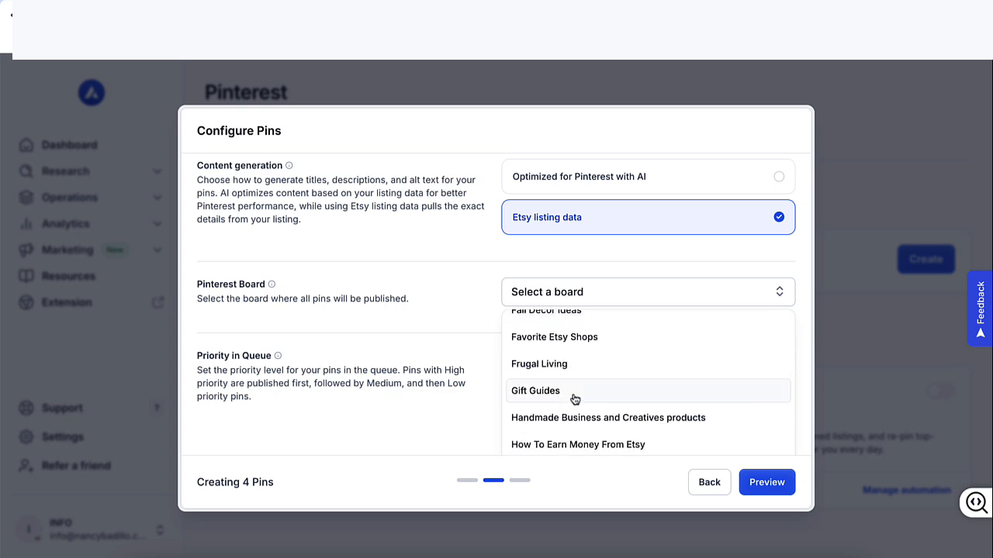
{"action": "scroll", "coordinate": [574, 398], "scroll_direction": "up", "scroll_amount": 4}
{"action": "scroll", "coordinate": [574, 398], "scroll_direction": "down", "scroll_amount": 10}
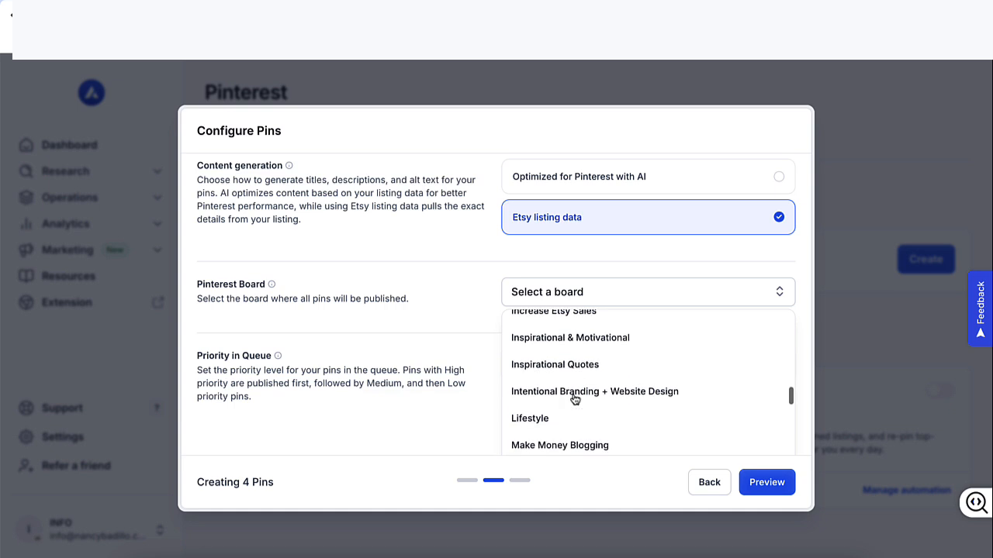
{"action": "scroll", "coordinate": [574, 399], "scroll_direction": "down", "scroll_amount": 10}
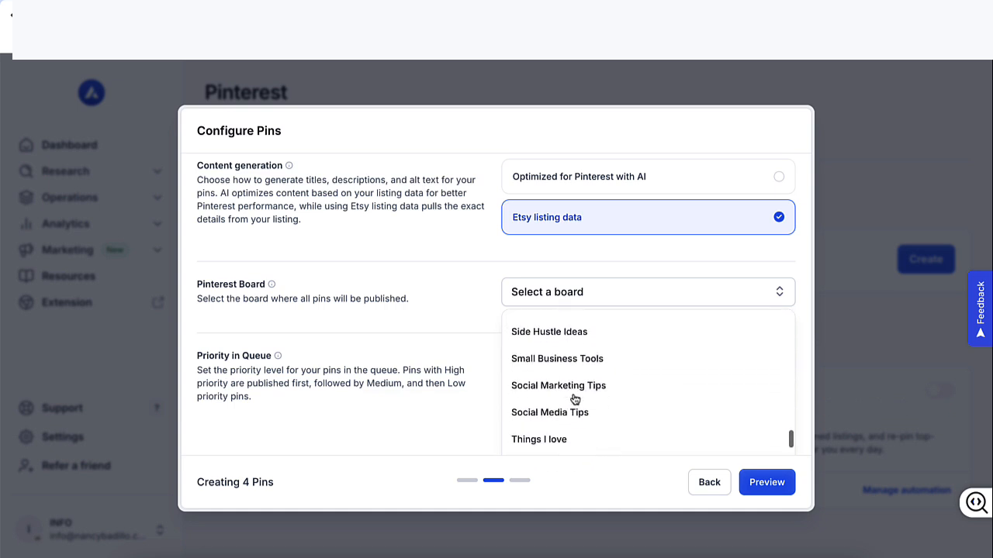
{"action": "scroll", "coordinate": [574, 399], "scroll_direction": "down", "scroll_amount": 5}
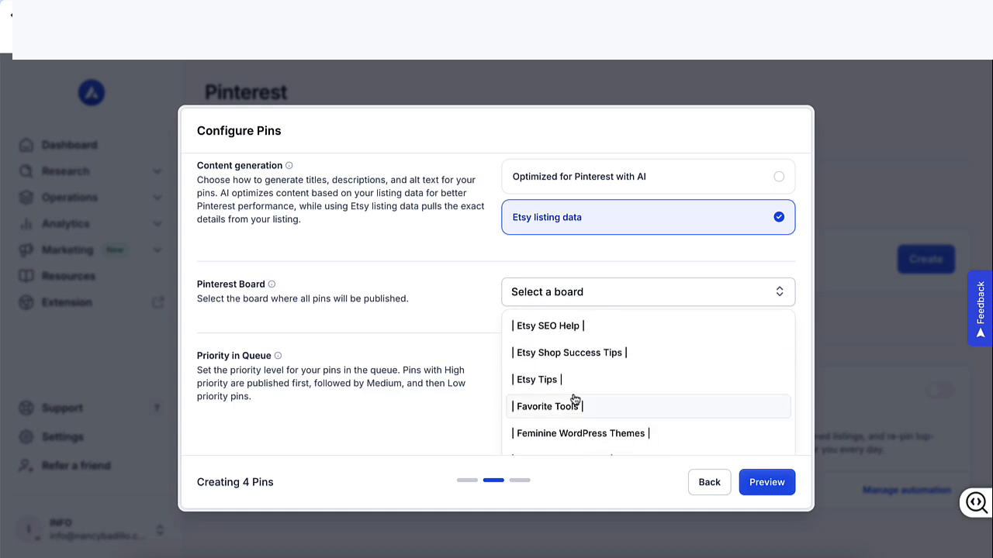
{"action": "scroll", "coordinate": [574, 399], "scroll_direction": "down", "scroll_amount": 1}
{"action": "left_click", "coordinate": [663, 372]}
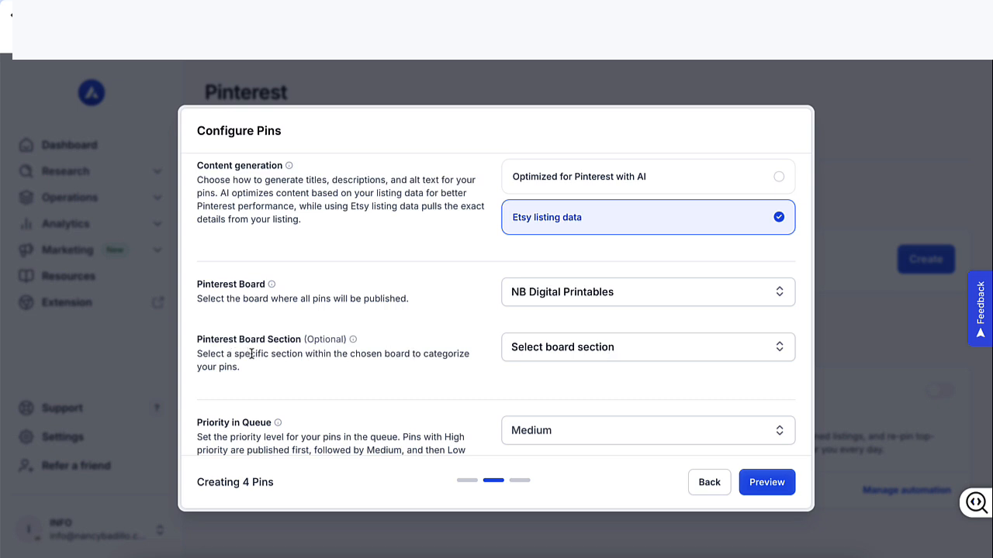
- Try to assign the pins to the Wedding Sign Templates board section
{"action": "left_click", "coordinate": [553, 350]}
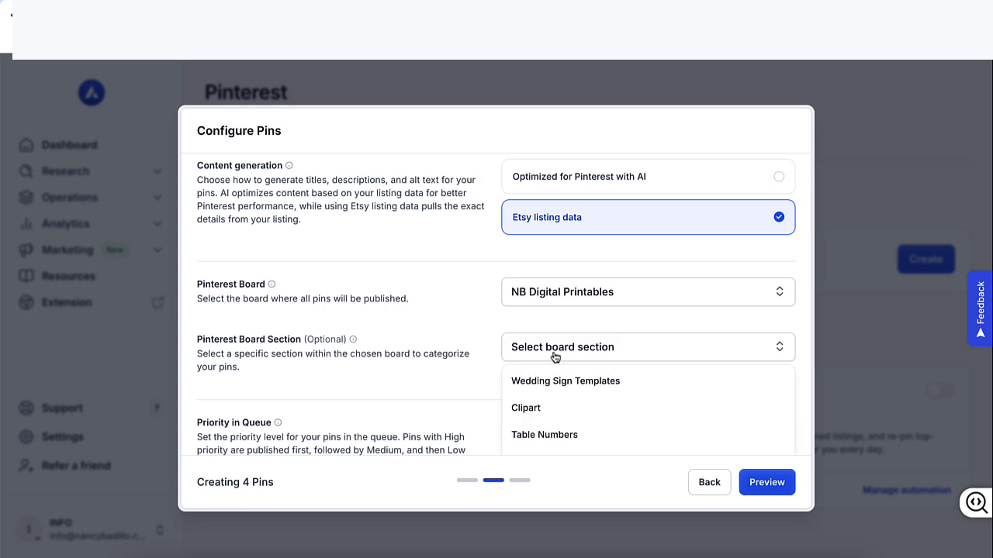
{"action": "scroll", "coordinate": [543, 392], "scroll_direction": "down", "scroll_amount": 1}
{"action": "scroll", "coordinate": [542, 393], "scroll_direction": "down", "scroll_amount": 1}
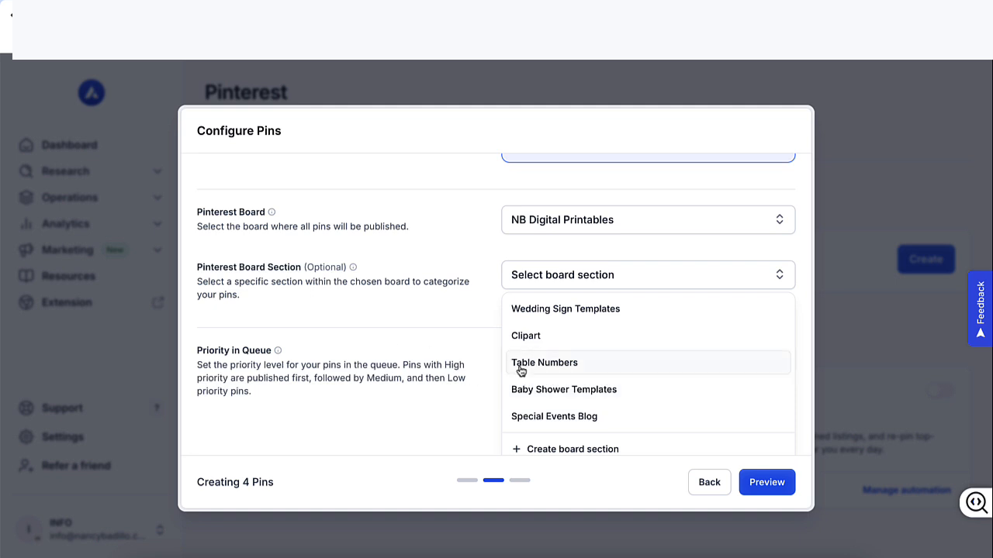
{"action": "scroll", "coordinate": [535, 371], "scroll_direction": "down", "scroll_amount": 1}
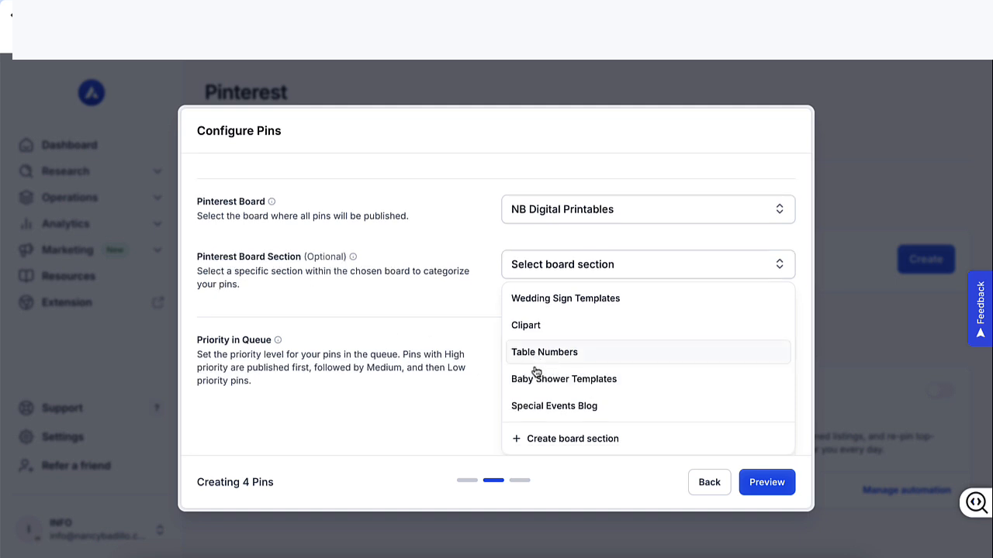
{"action": "left_click", "coordinate": [556, 303]}
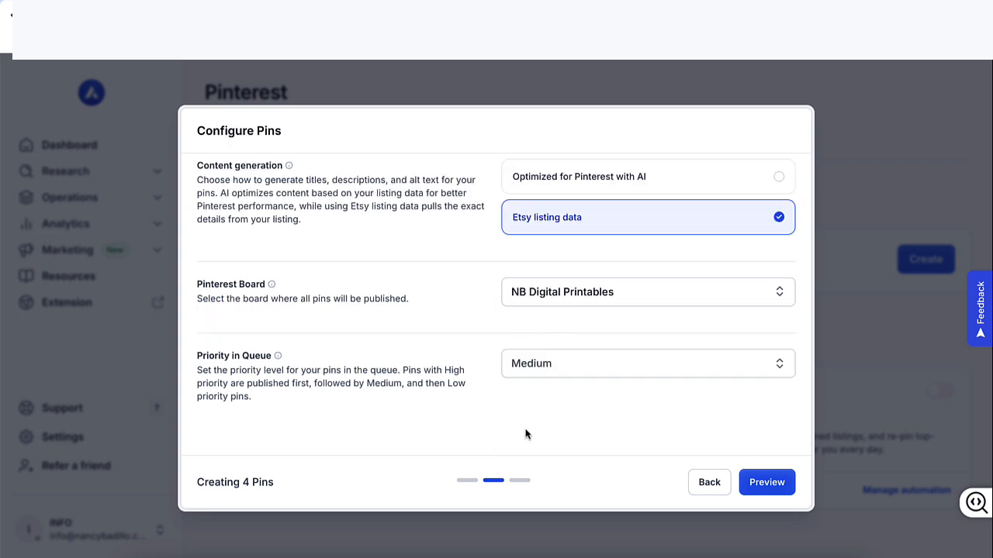
- Keep the queue priority at Medium and generate the preview of the pins
{"action": "scroll", "coordinate": [466, 388], "scroll_direction": "down", "scroll_amount": 1}
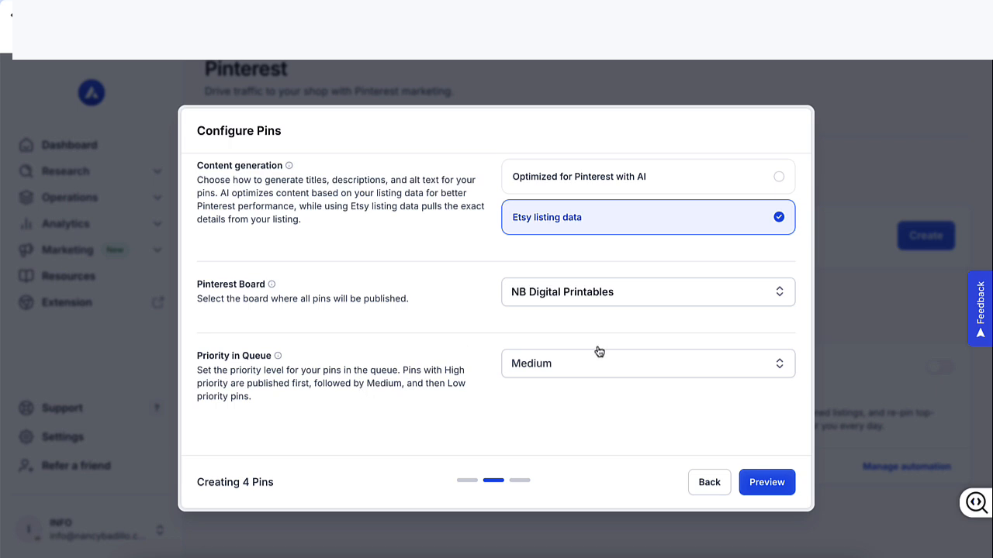
{"action": "left_click", "coordinate": [588, 374]}
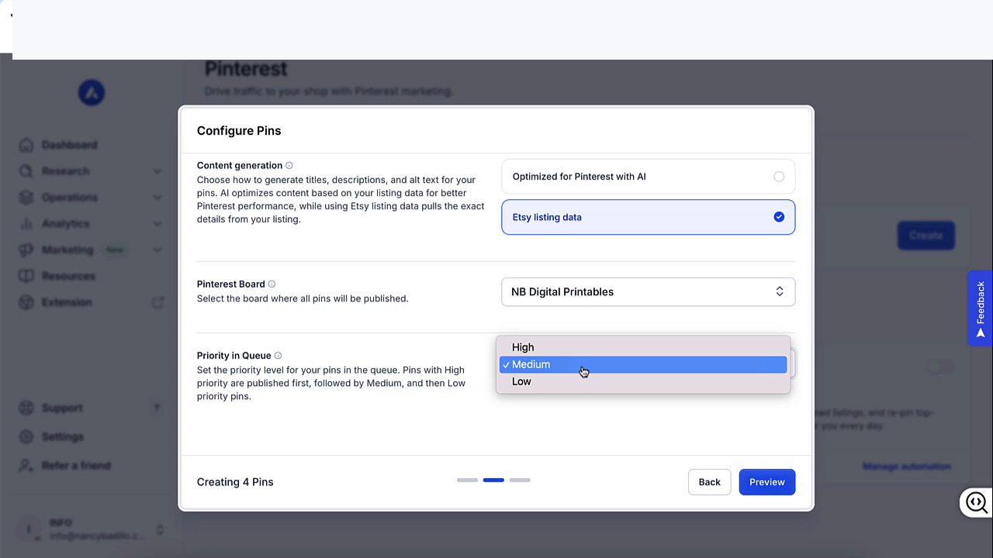
{"action": "left_click", "coordinate": [539, 365]}
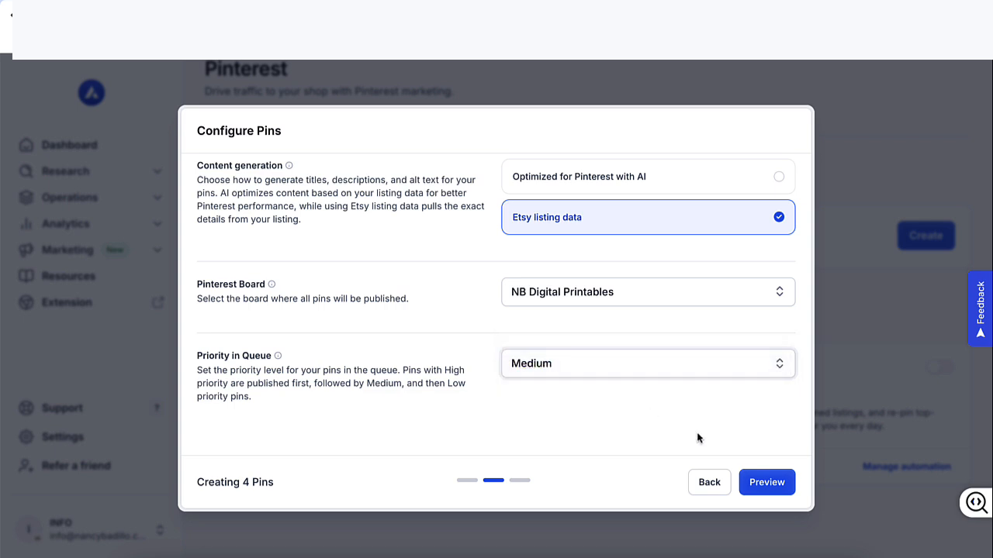
{"action": "left_click", "coordinate": [773, 486]}
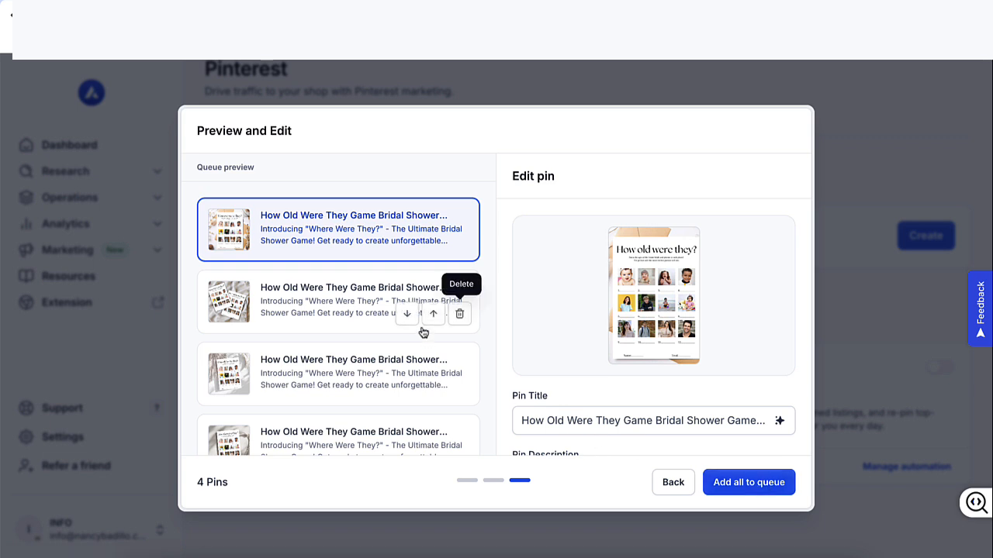
- Examine the queued pins and review the second pin's title, description, image alt text and link
{"action": "scroll", "coordinate": [419, 423], "scroll_direction": "down", "scroll_amount": 1}
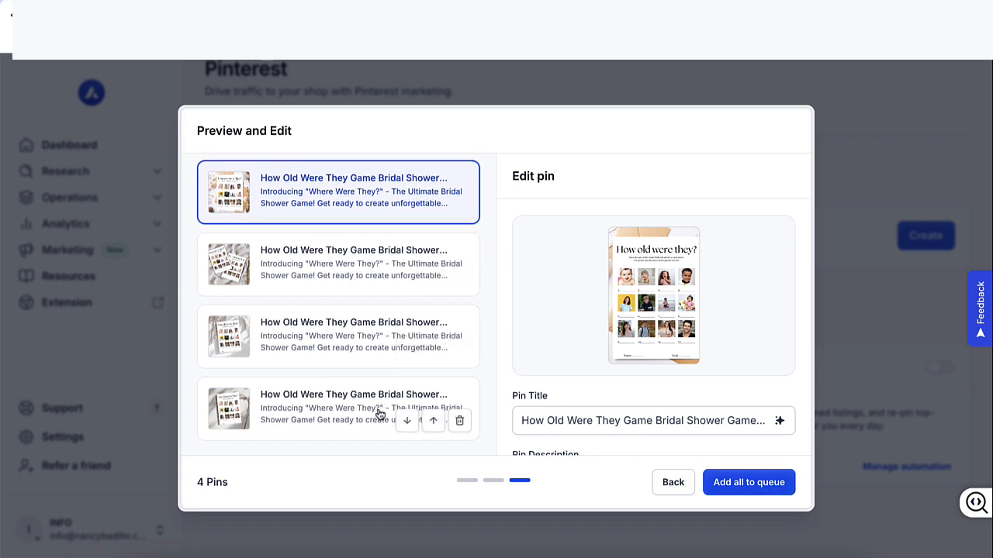
{"action": "left_click", "coordinate": [304, 276]}
{"action": "scroll", "coordinate": [524, 365], "scroll_direction": "down", "scroll_amount": 3}
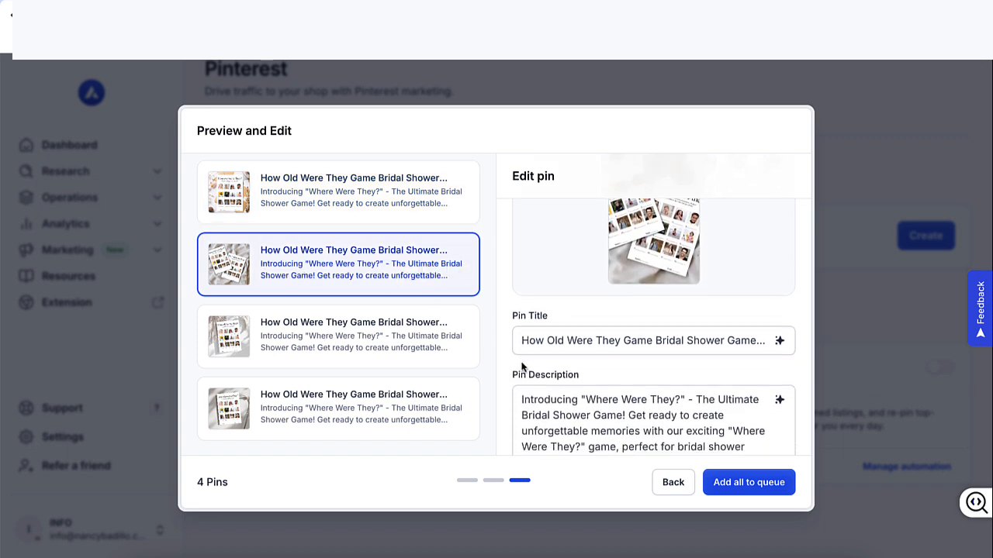
{"action": "scroll", "coordinate": [532, 376], "scroll_direction": "down", "scroll_amount": 1}
{"action": "scroll", "coordinate": [534, 380], "scroll_direction": "down", "scroll_amount": 1}
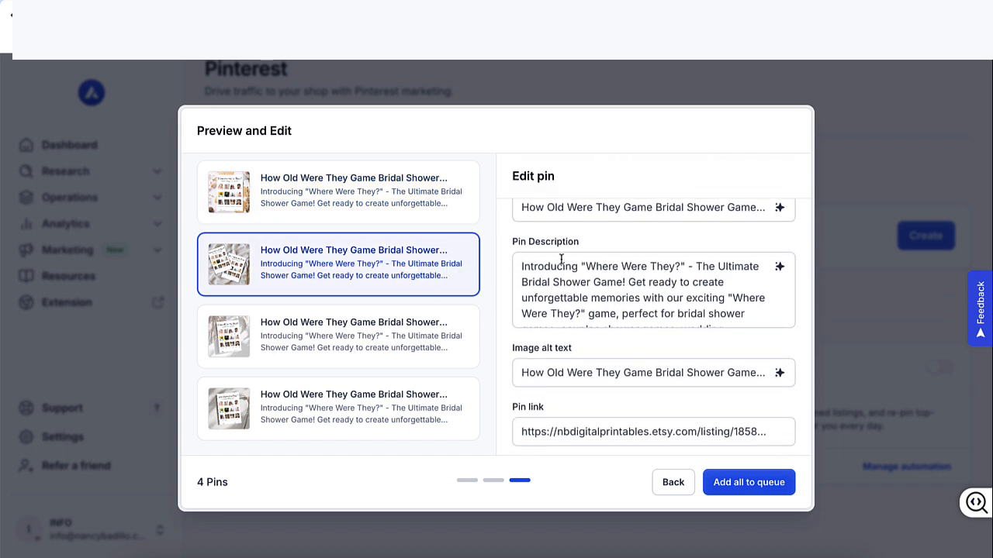
- Review the second pin's link, board, board section and queue priority, and delete that pin from the queue preview
{"action": "scroll", "coordinate": [560, 351], "scroll_direction": "down", "scroll_amount": 2}
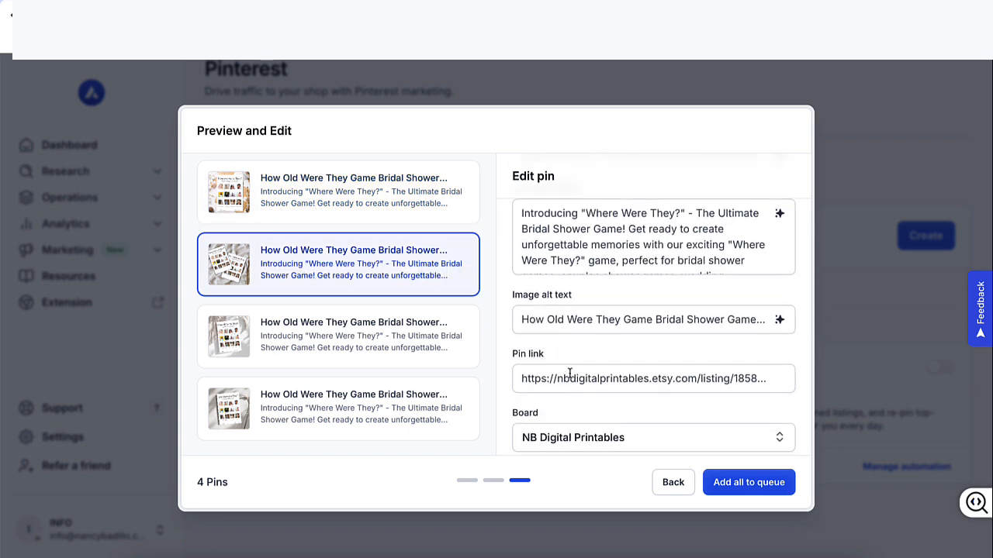
{"action": "scroll", "coordinate": [569, 376], "scroll_direction": "down", "scroll_amount": 1}
{"action": "scroll", "coordinate": [596, 395], "scroll_direction": "down", "scroll_amount": 2}
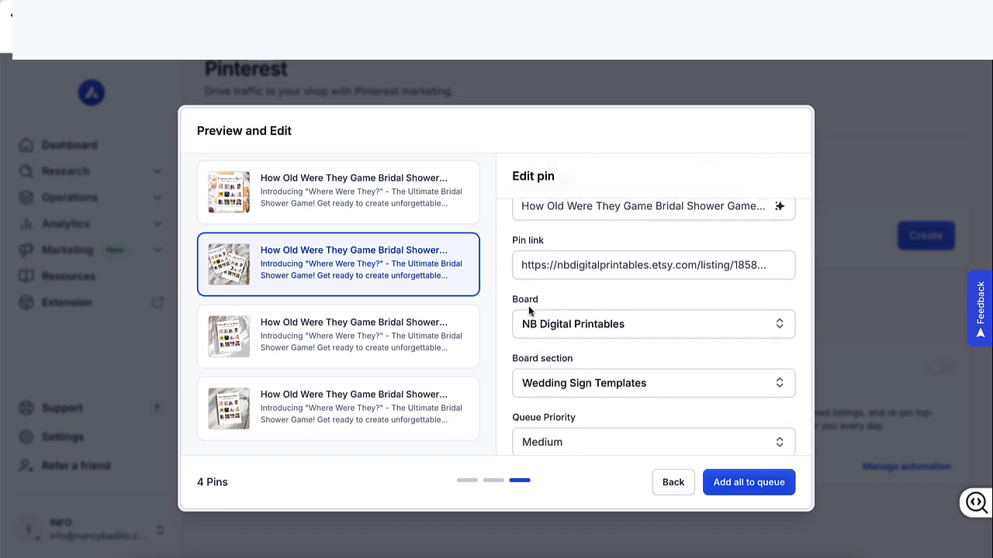
{"action": "scroll", "coordinate": [612, 377], "scroll_direction": "down", "scroll_amount": 1}
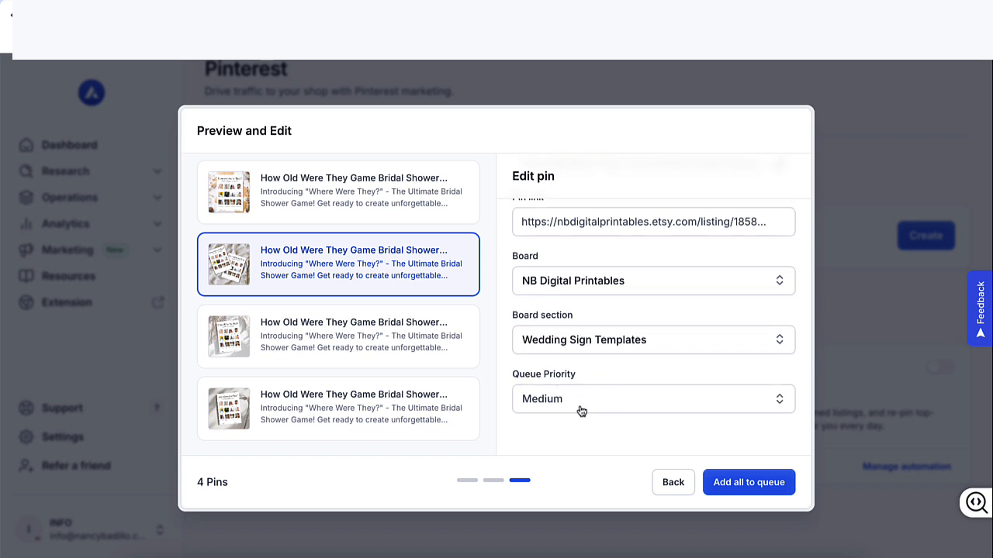
{"action": "scroll", "coordinate": [494, 349], "scroll_direction": "up", "scroll_amount": 1}
{"action": "scroll", "coordinate": [595, 286], "scroll_direction": "up", "scroll_amount": 5}
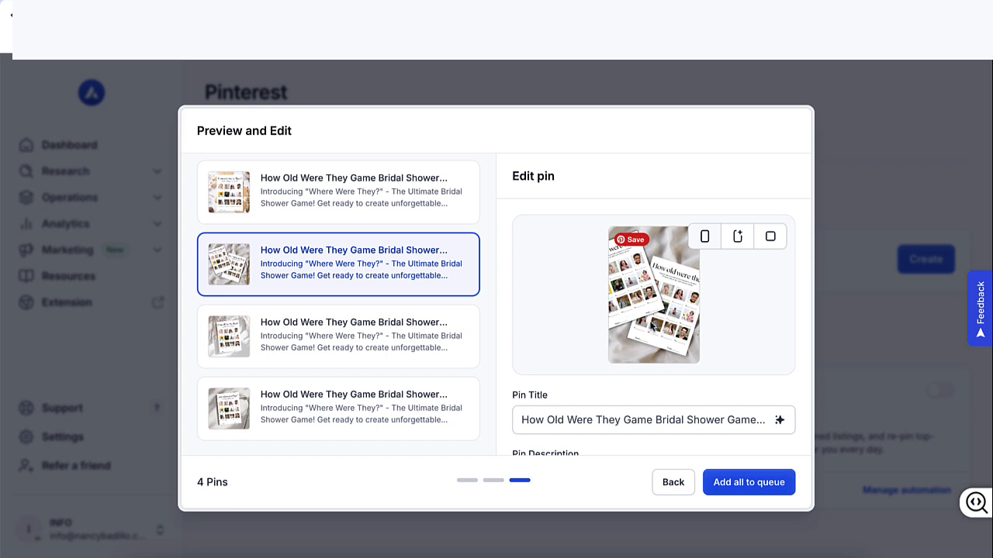
{"action": "mouse_move", "coordinate": [458, 277]}
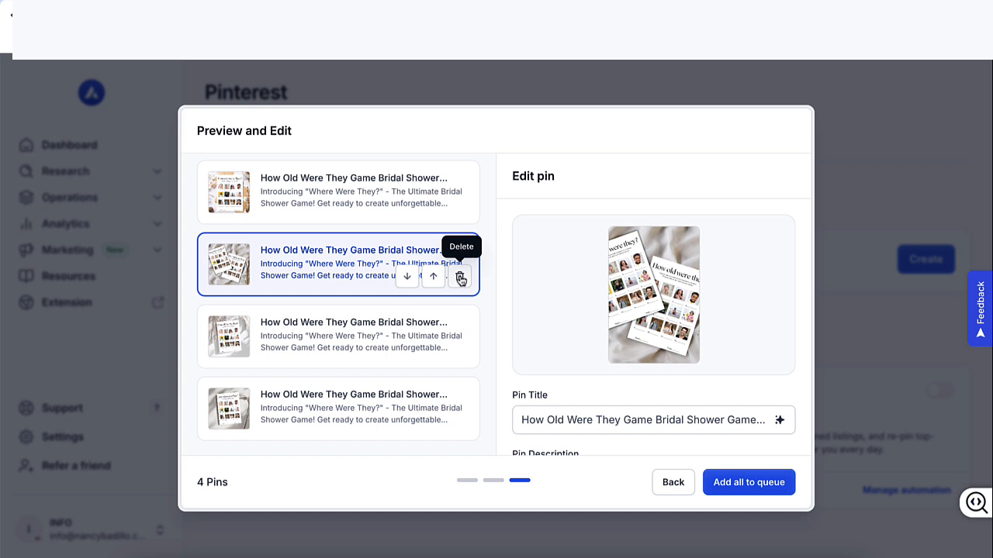
{"action": "left_click", "coordinate": [460, 278]}
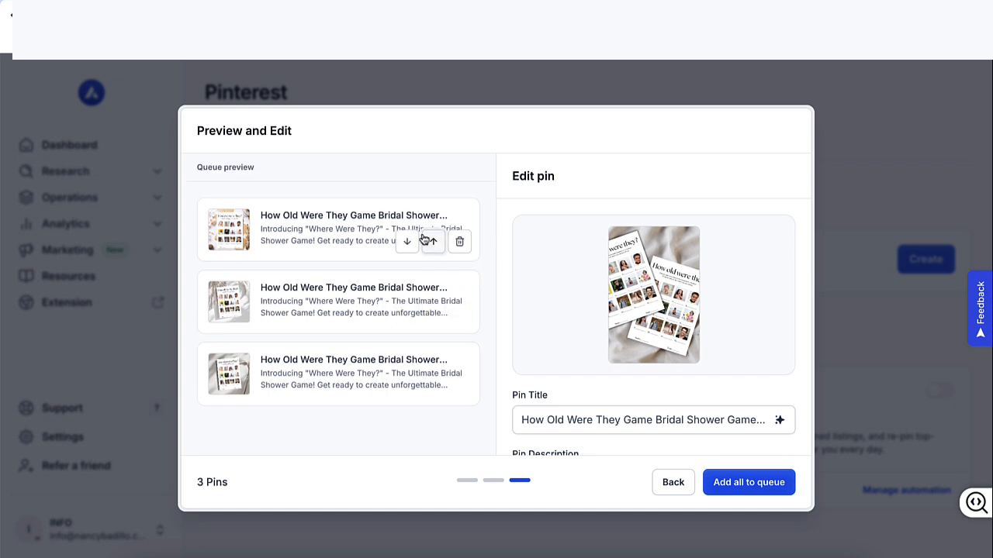
- Preview the second and first of the remaining pins, and add all three pins to the publishing queue
{"action": "left_click", "coordinate": [340, 300]}
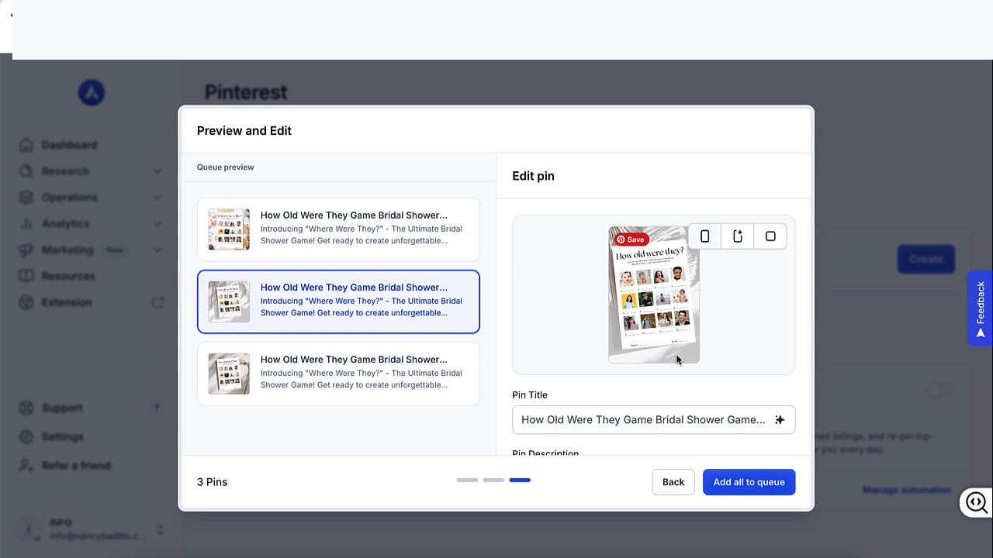
{"action": "mouse_move", "coordinate": [421, 240]}
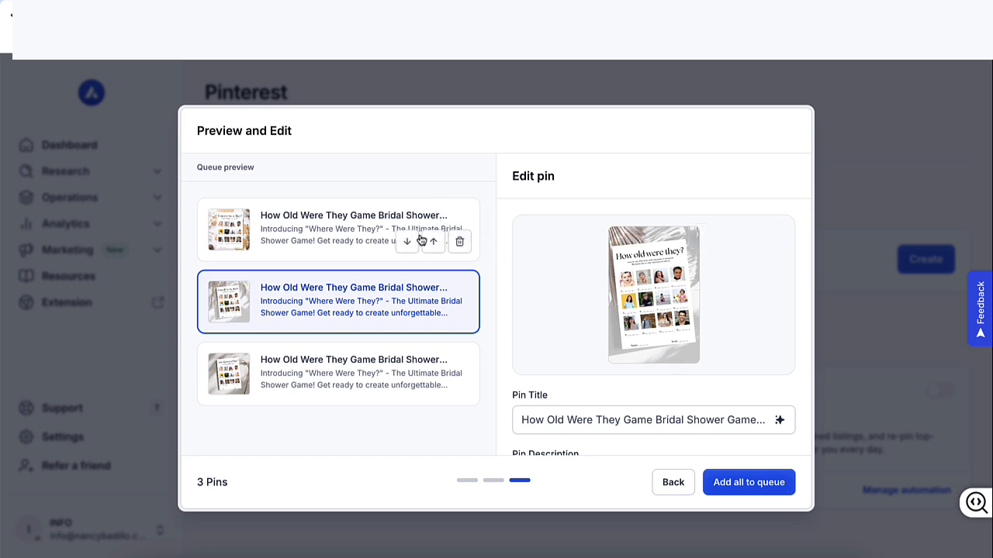
{"action": "mouse_move", "coordinate": [620, 246]}
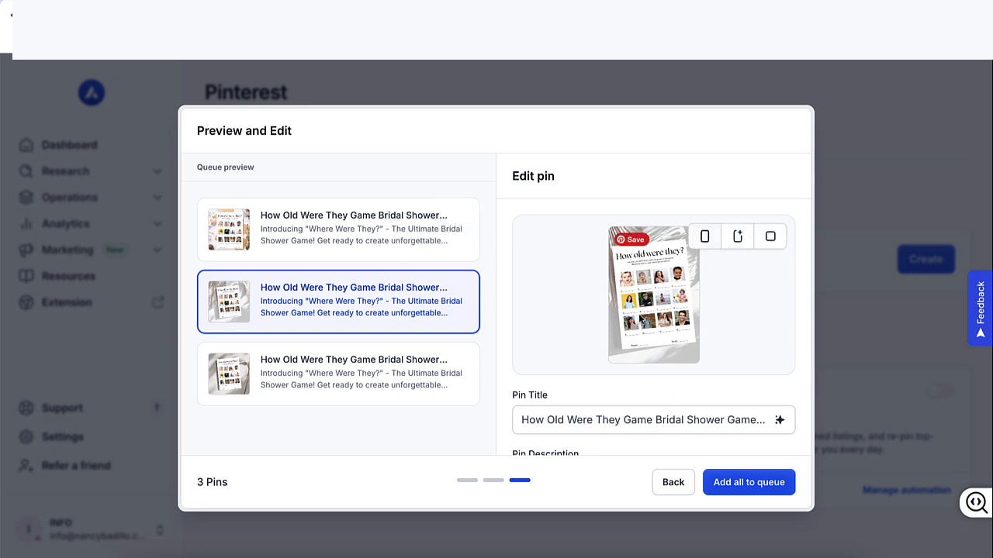
{"action": "left_click", "coordinate": [318, 240]}
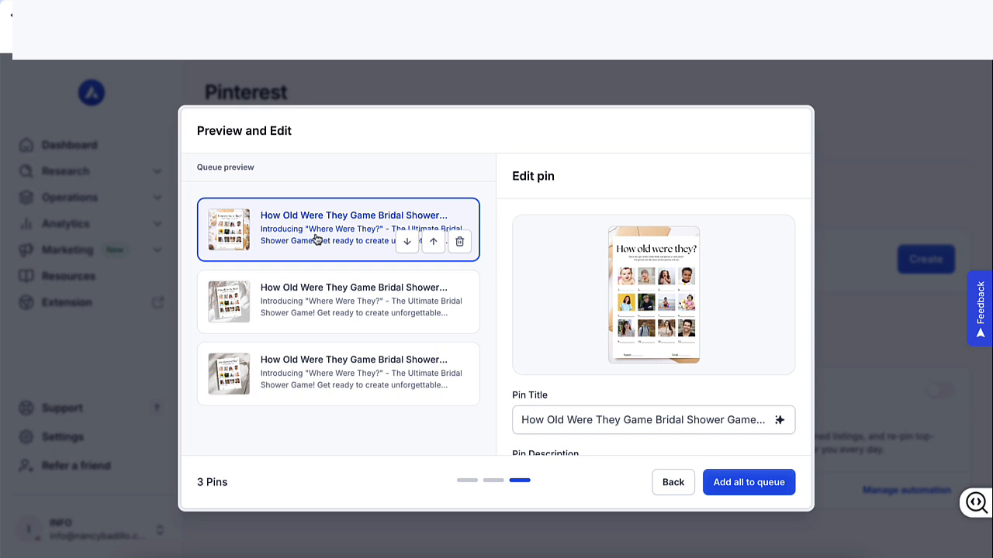
{"action": "scroll", "coordinate": [341, 316], "scroll_direction": "down", "scroll_amount": 1}
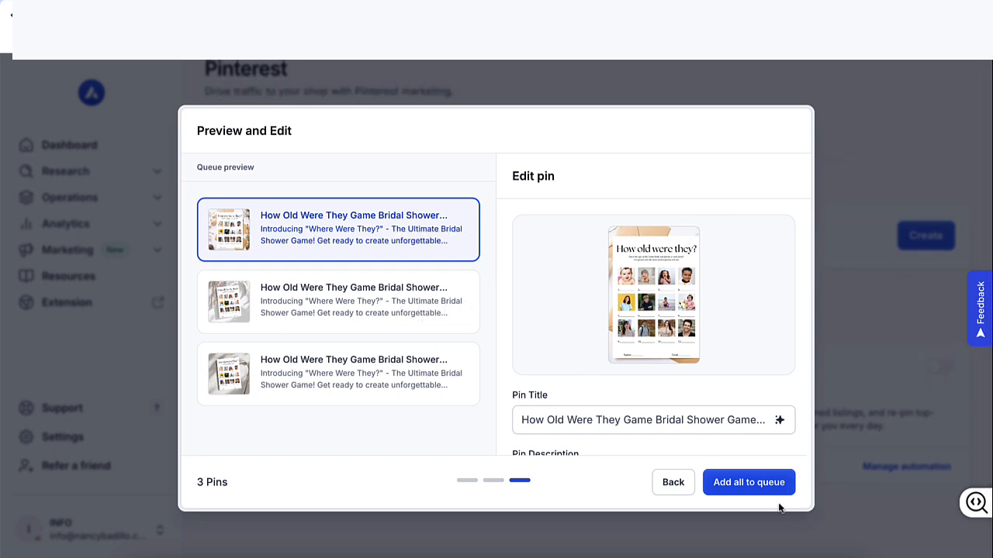
{"action": "left_click", "coordinate": [749, 484]}
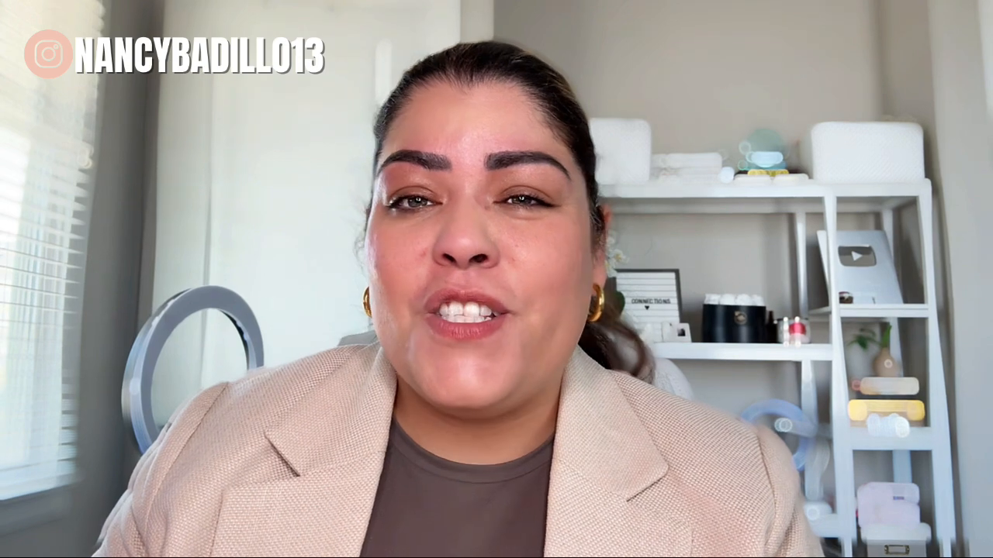